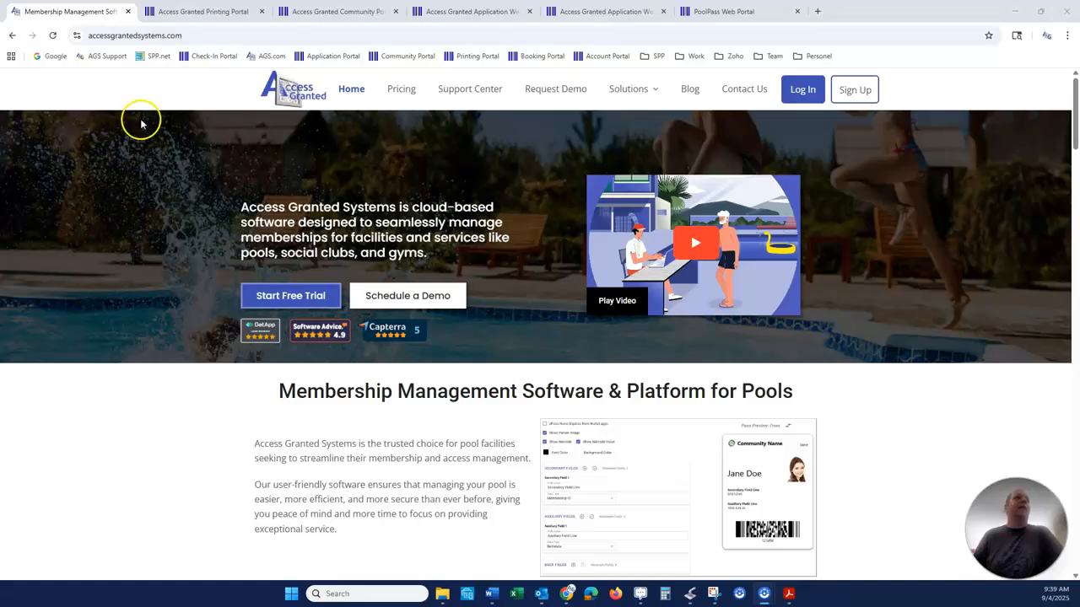
Switch to the Printing Portal and examine sample_pool's community name, logo and physical card pass design settings
{"action": "left_click", "coordinate": [196, 13]}
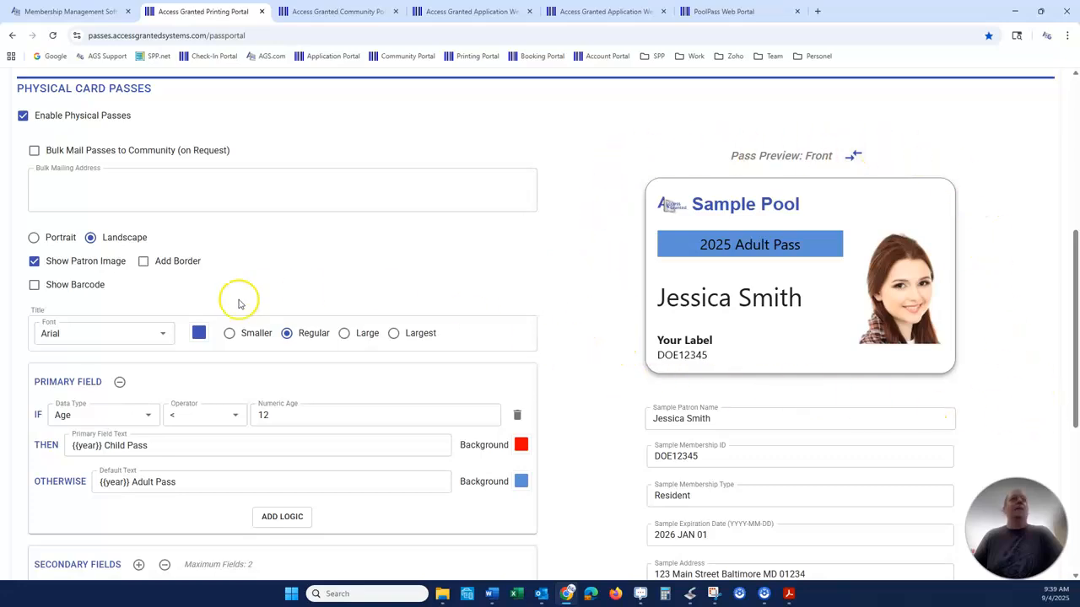
{"action": "scroll", "coordinate": [85, 245], "scroll_direction": "up", "scroll_amount": 3}
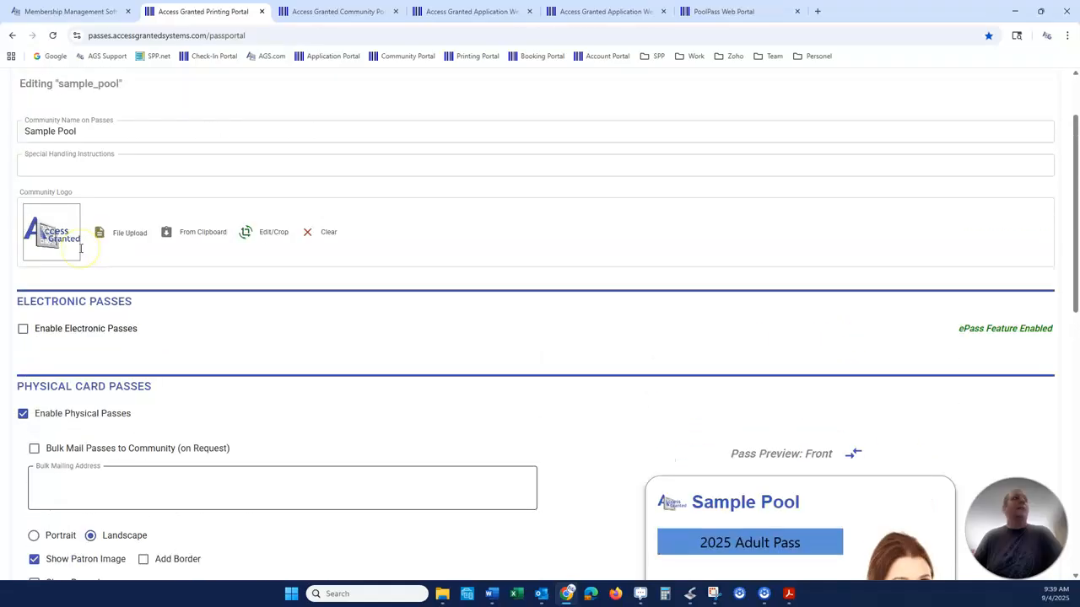
{"action": "scroll", "coordinate": [81, 248], "scroll_direction": "up", "scroll_amount": 1}
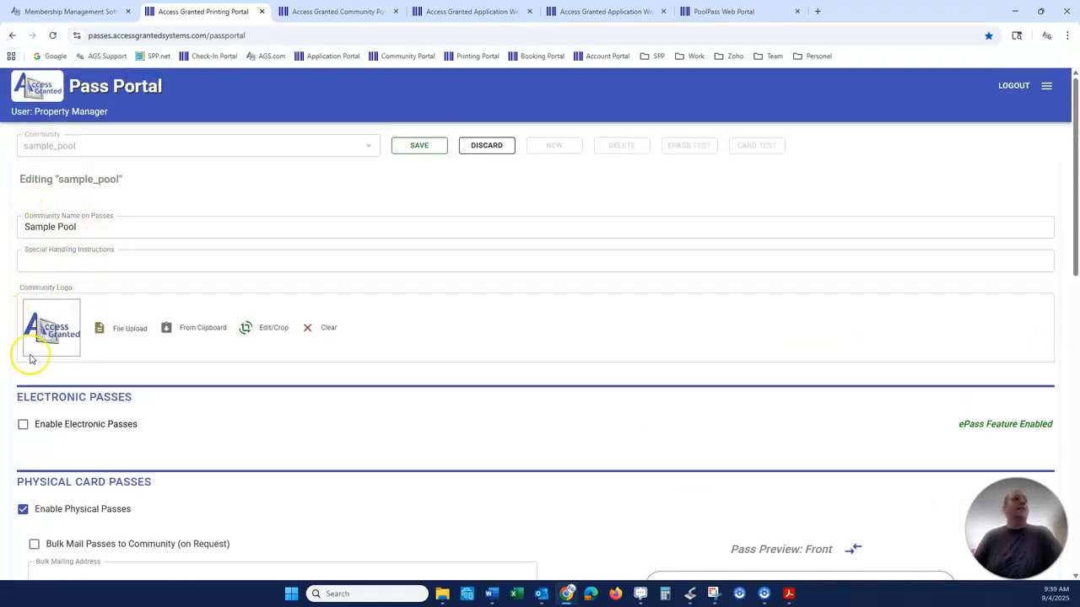
{"action": "scroll", "coordinate": [205, 351], "scroll_direction": "down", "scroll_amount": 3}
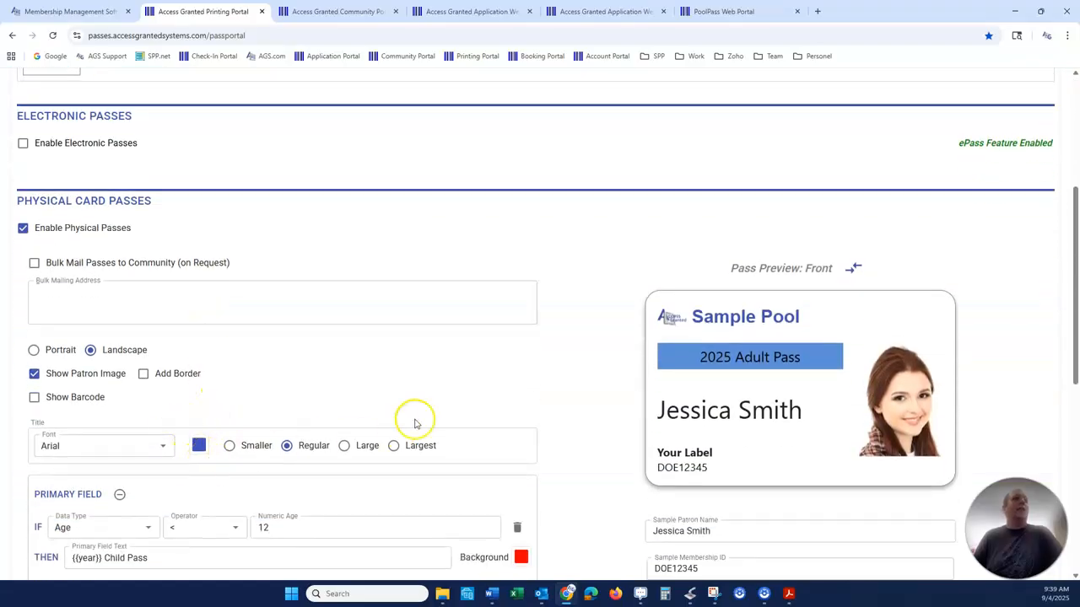
{"action": "scroll", "coordinate": [512, 404], "scroll_direction": "down", "scroll_amount": 1}
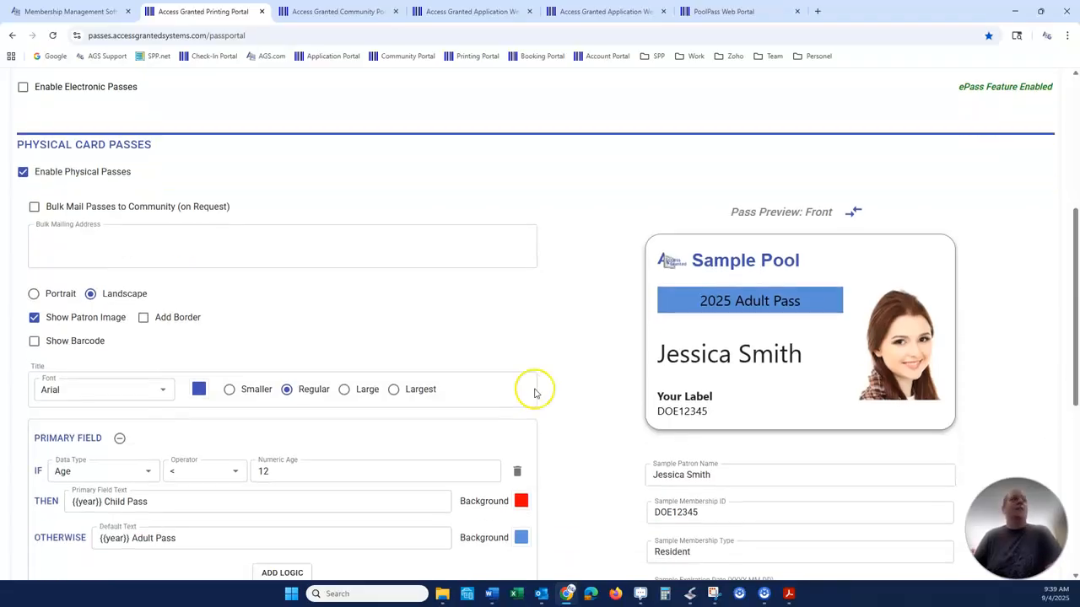
{"action": "scroll", "coordinate": [527, 394], "scroll_direction": "down", "scroll_amount": 1}
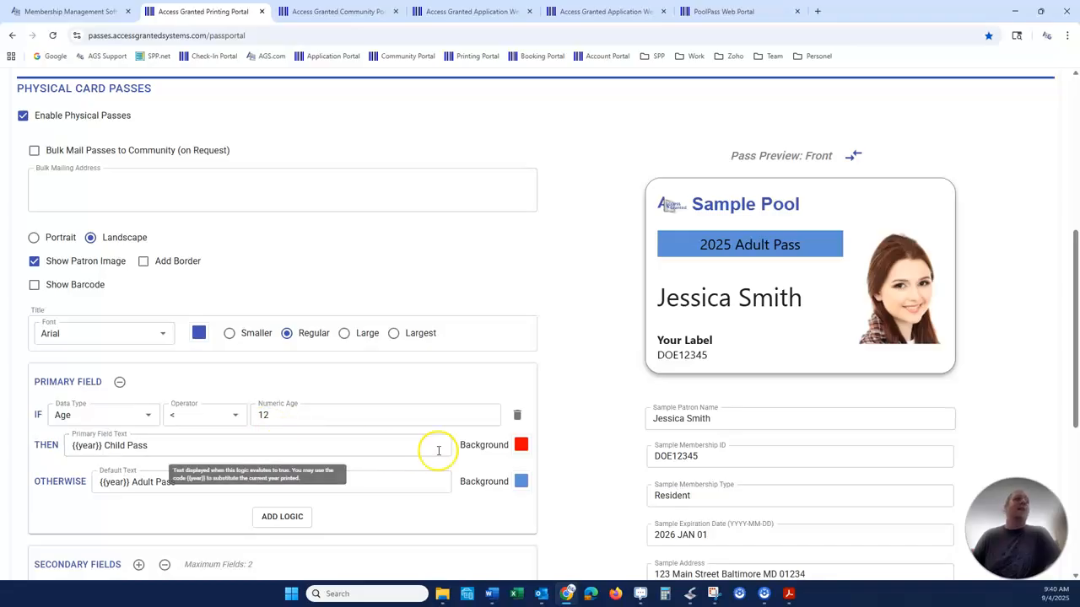
Change the year of the sample birthdate to preview the card for a patron under 12
{"action": "scroll", "coordinate": [602, 447], "scroll_direction": "down", "scroll_amount": 1}
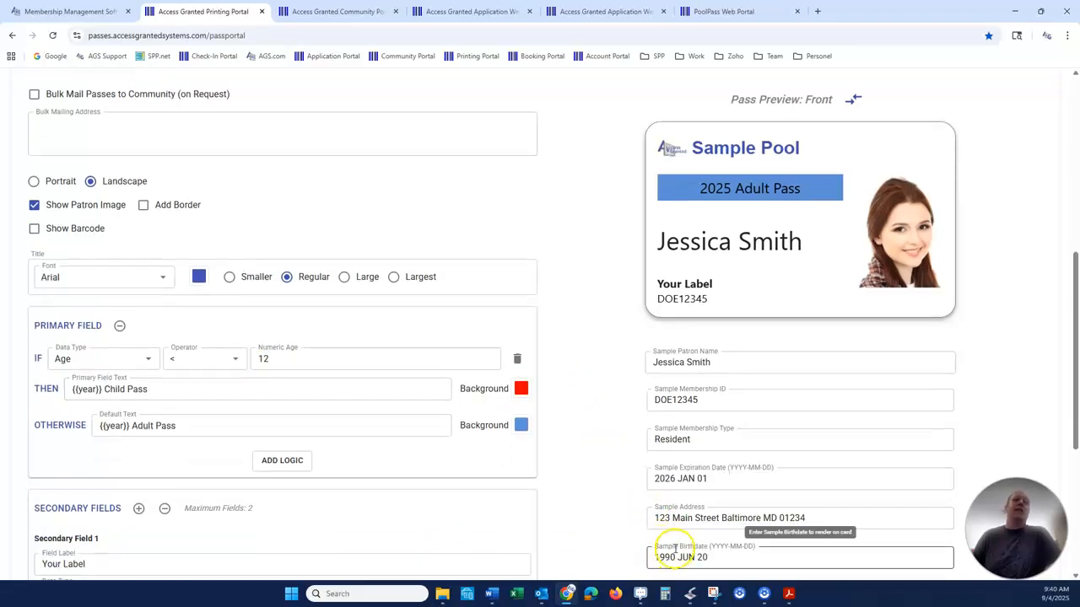
{"action": "left_click_drag", "start_coordinate": [675, 559], "coordinate": [646, 557]}
{"action": "type", "text": "202"}
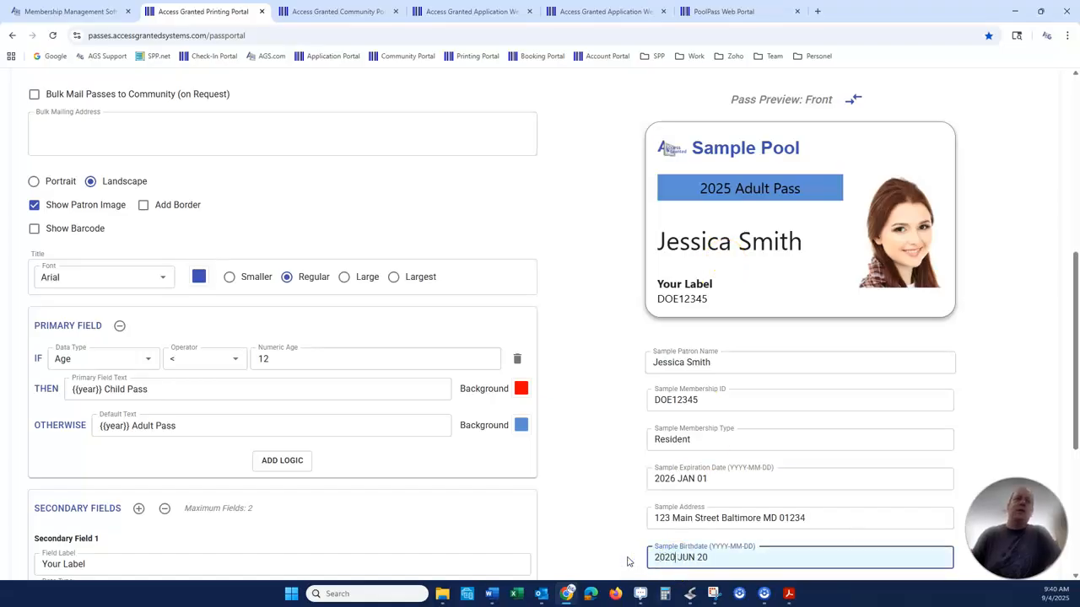
{"action": "left_click", "coordinate": [627, 531]}
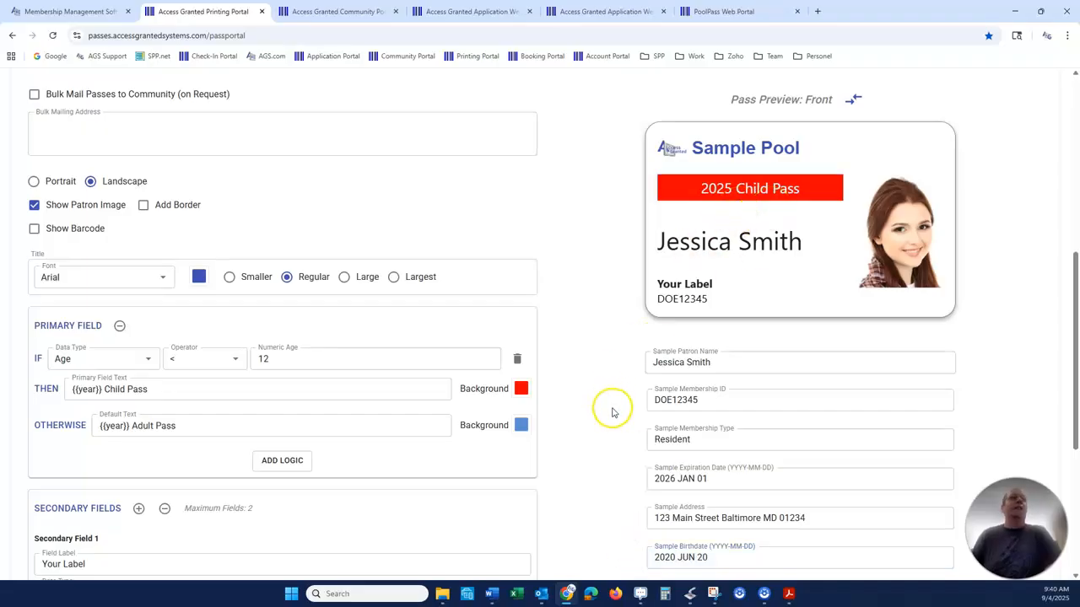
Restore the original year in the sample birthdate to preview the adult pass
{"action": "left_click", "coordinate": [674, 556]}
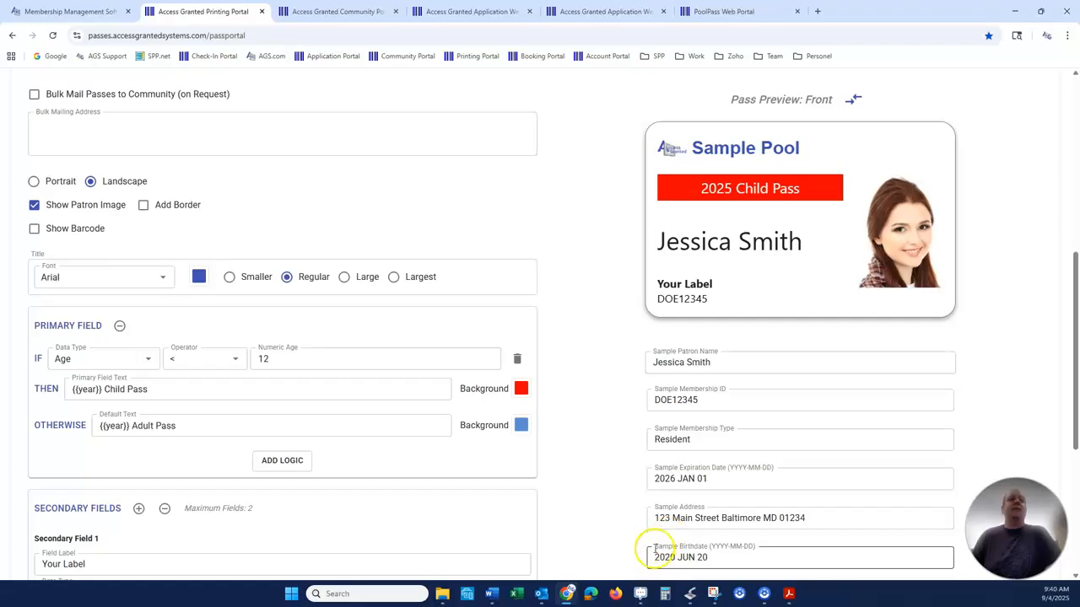
{"action": "double_click", "coordinate": [674, 556]}
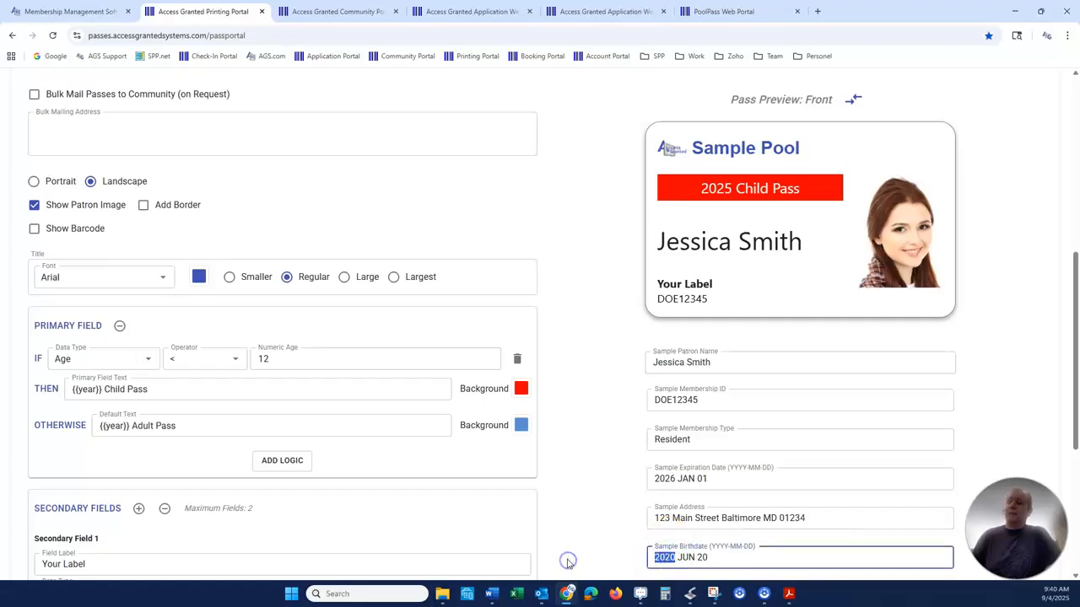
{"action": "type", "text": "1990"}
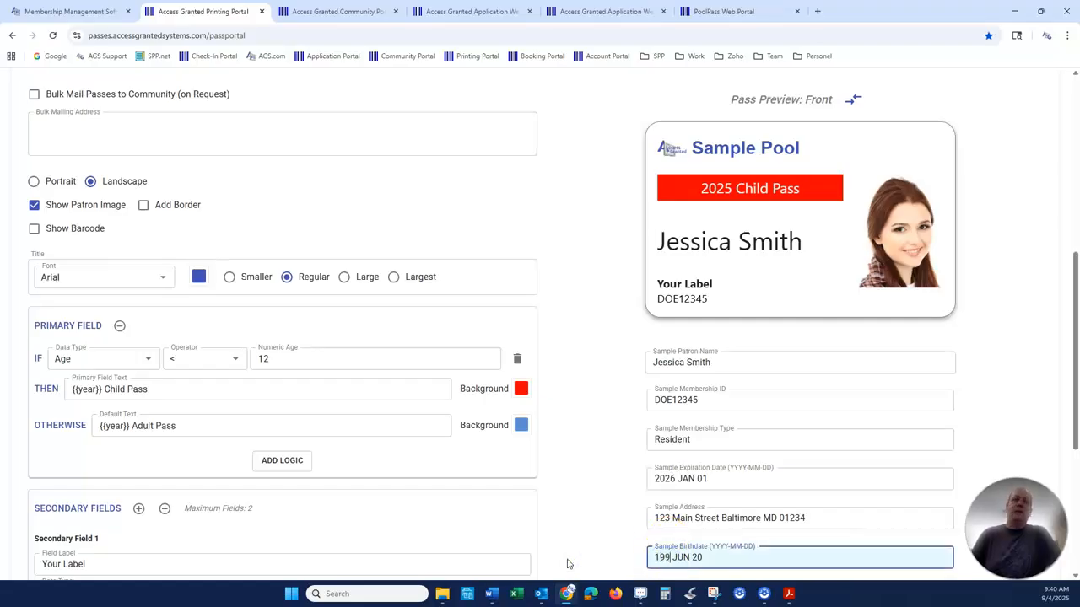
{"action": "left_click", "coordinate": [571, 559]}
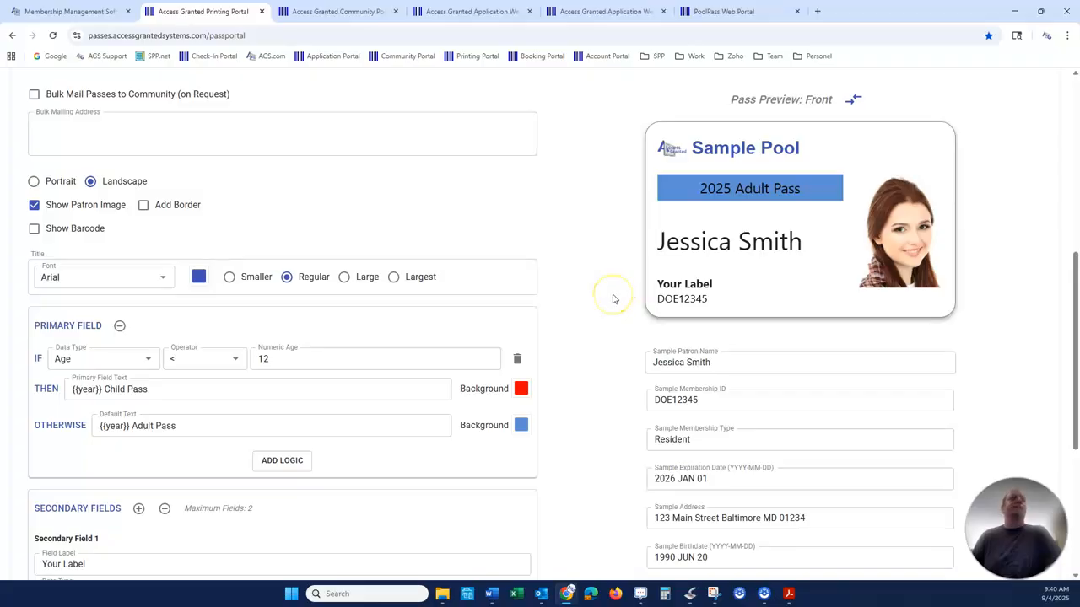
Label Secondary Field 1 of the card pass "Age" and set its data type to Age
{"action": "scroll", "coordinate": [616, 302], "scroll_direction": "up", "scroll_amount": 1}
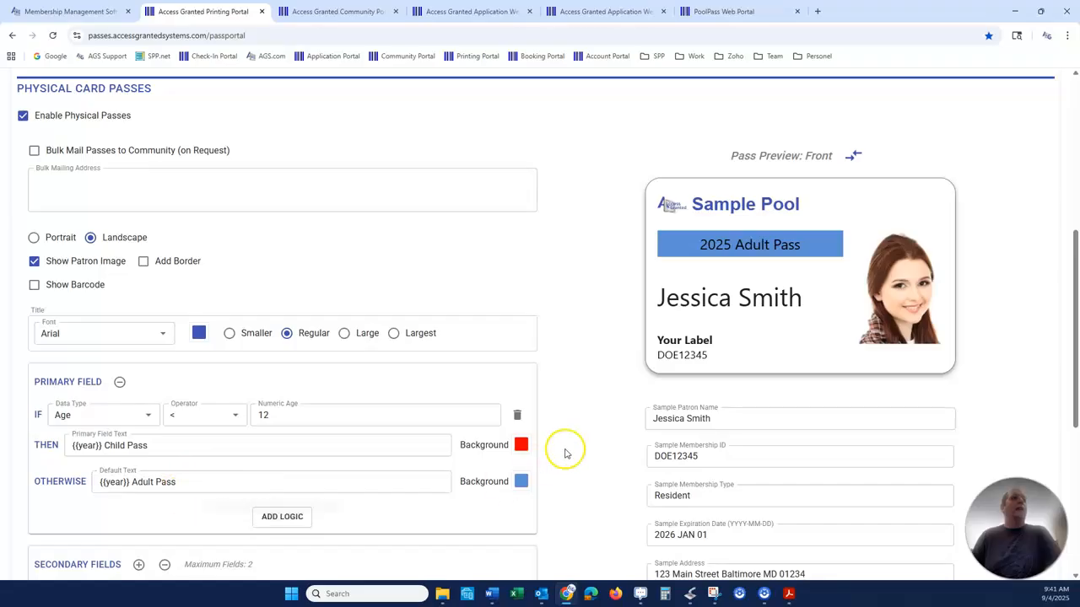
{"action": "scroll", "coordinate": [565, 453], "scroll_direction": "down", "scroll_amount": 2}
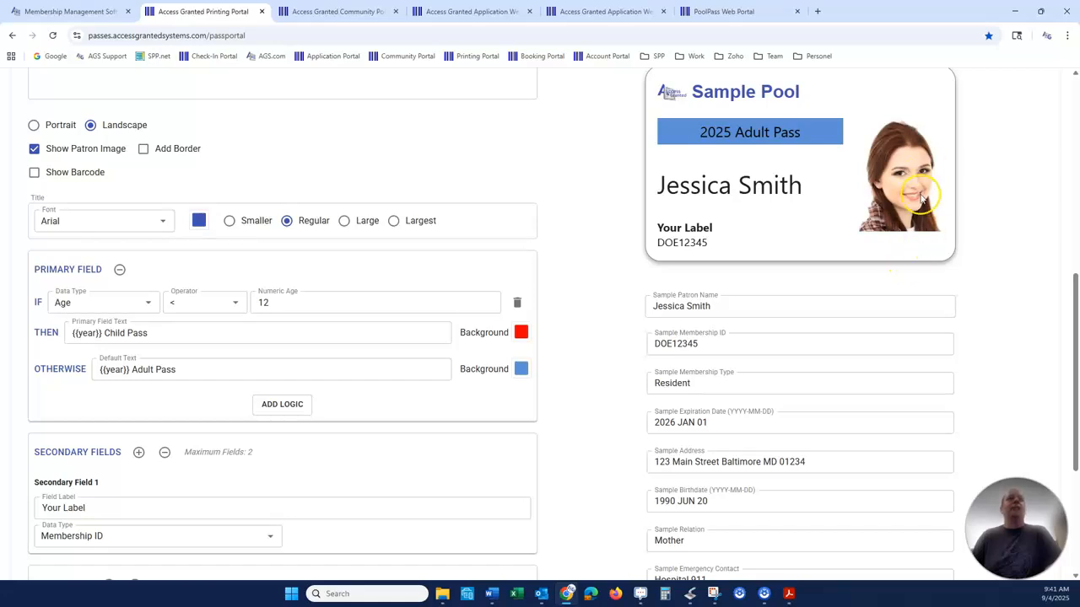
{"action": "scroll", "coordinate": [278, 506], "scroll_direction": "down", "scroll_amount": 1}
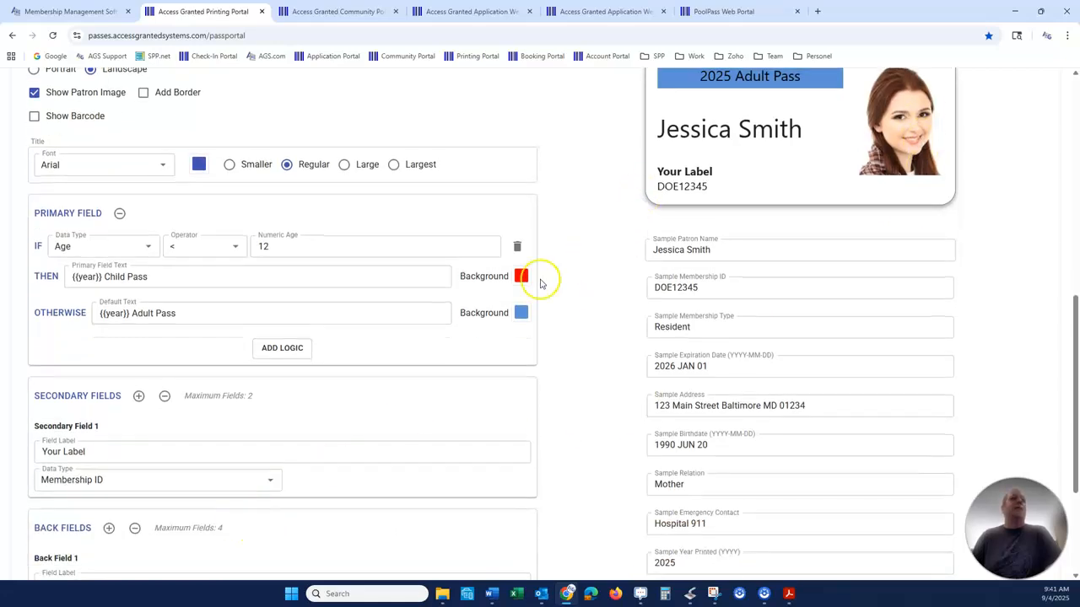
{"action": "left_click", "coordinate": [91, 451]}
{"action": "key", "text": "ctrl+a"}
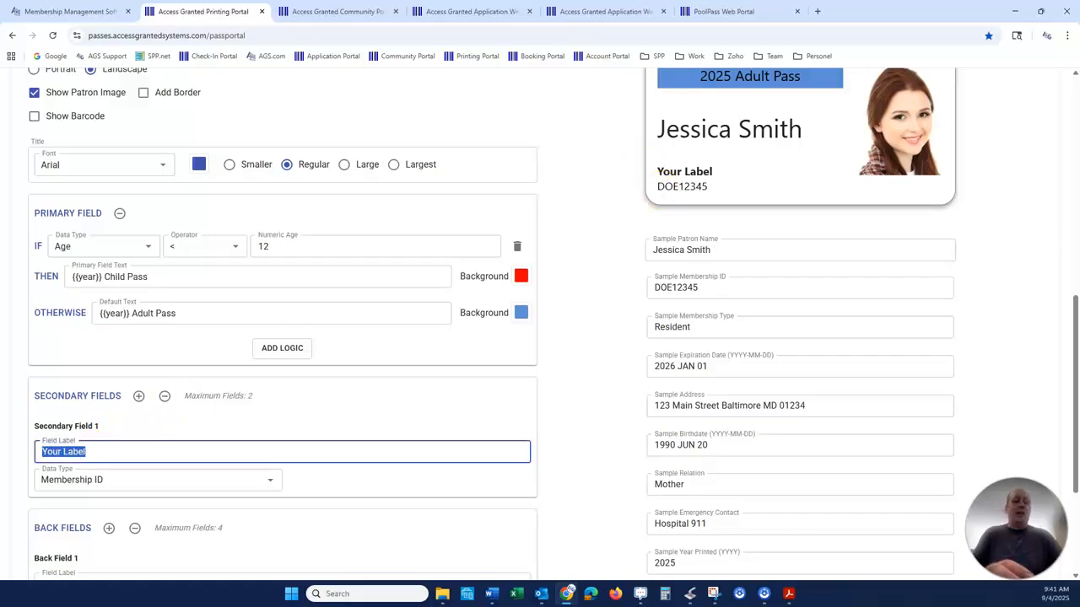
{"action": "type", "text": "Age"}
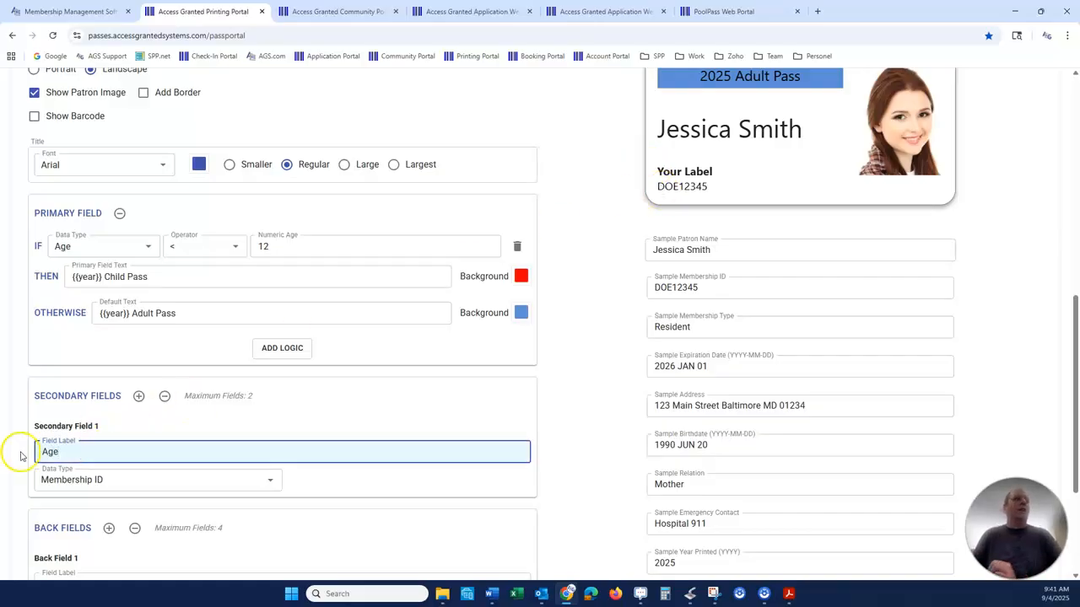
{"action": "left_click", "coordinate": [306, 482]}
{"action": "left_click", "coordinate": [270, 480]}
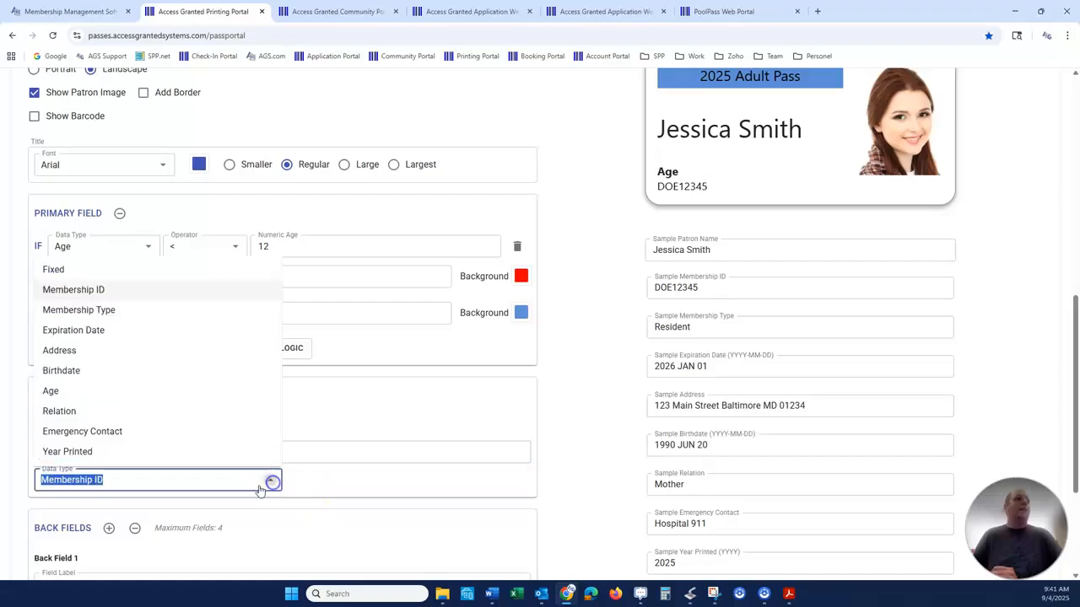
{"action": "left_click", "coordinate": [50, 390]}
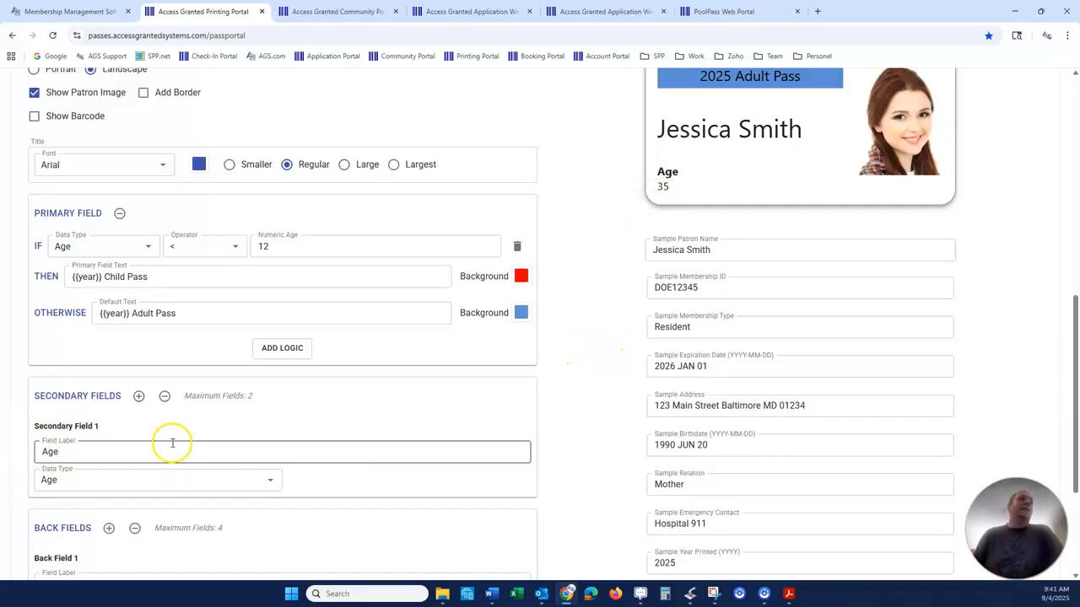
Remove the secondary field from the physical card pass layout
{"action": "left_click", "coordinate": [165, 398]}
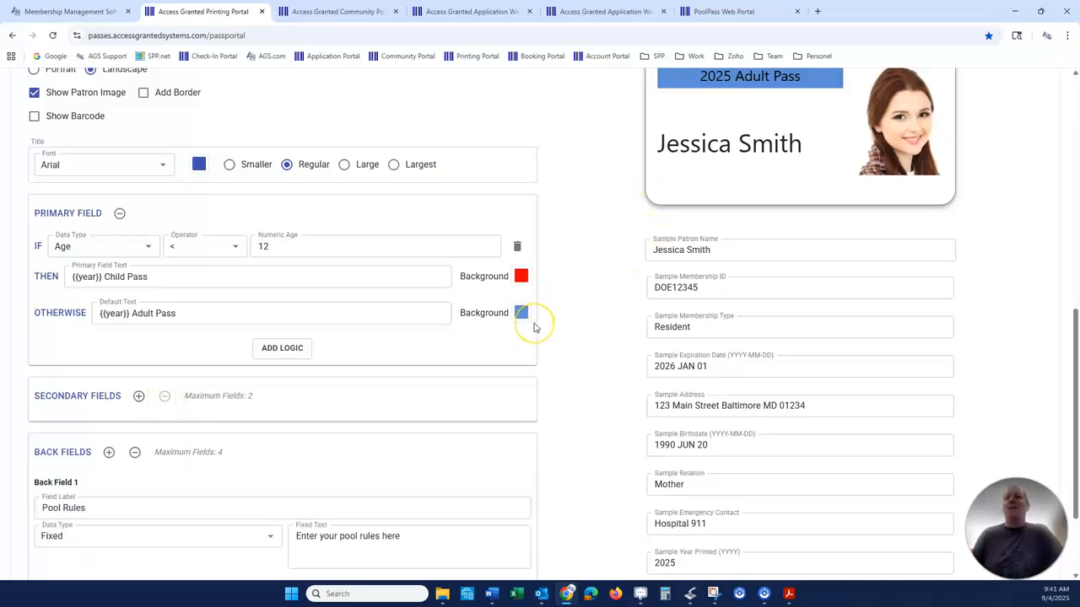
{"action": "scroll", "coordinate": [533, 327], "scroll_direction": "up", "scroll_amount": 2}
{"action": "scroll", "coordinate": [540, 334], "scroll_direction": "up", "scroll_amount": 2}
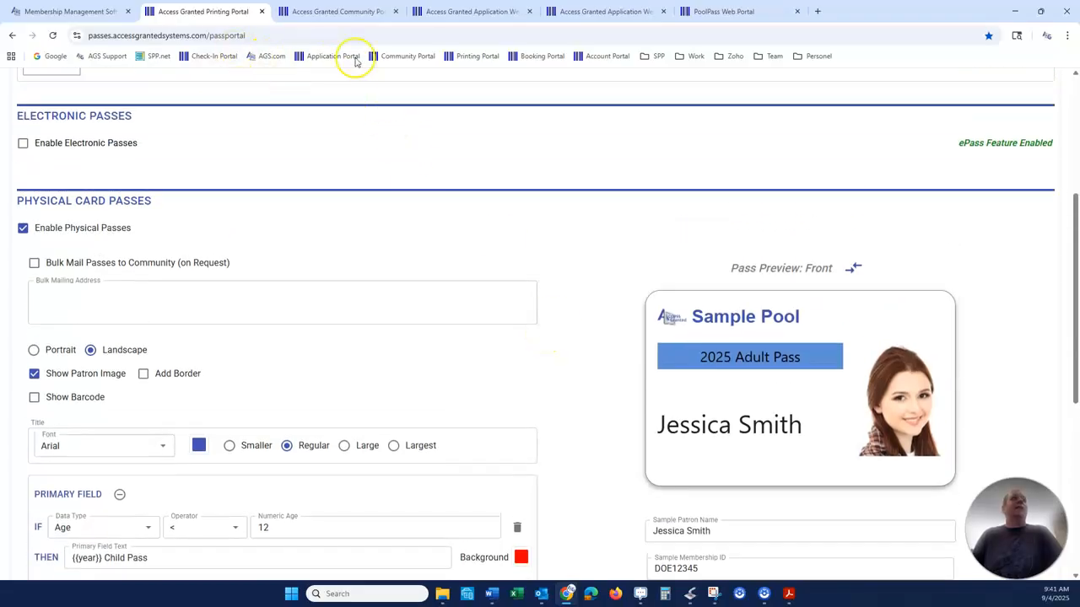
Switch to the Community Portal and view the sample pool's page with its online application and purchase options
{"action": "mouse_move", "coordinate": [358, 18]}
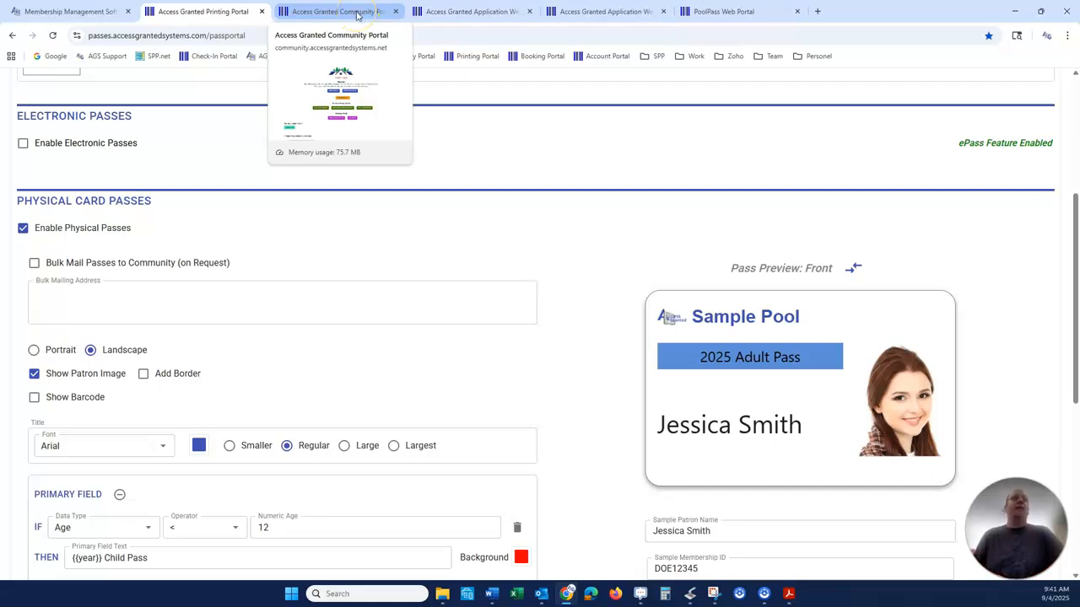
{"action": "left_click", "coordinate": [357, 13]}
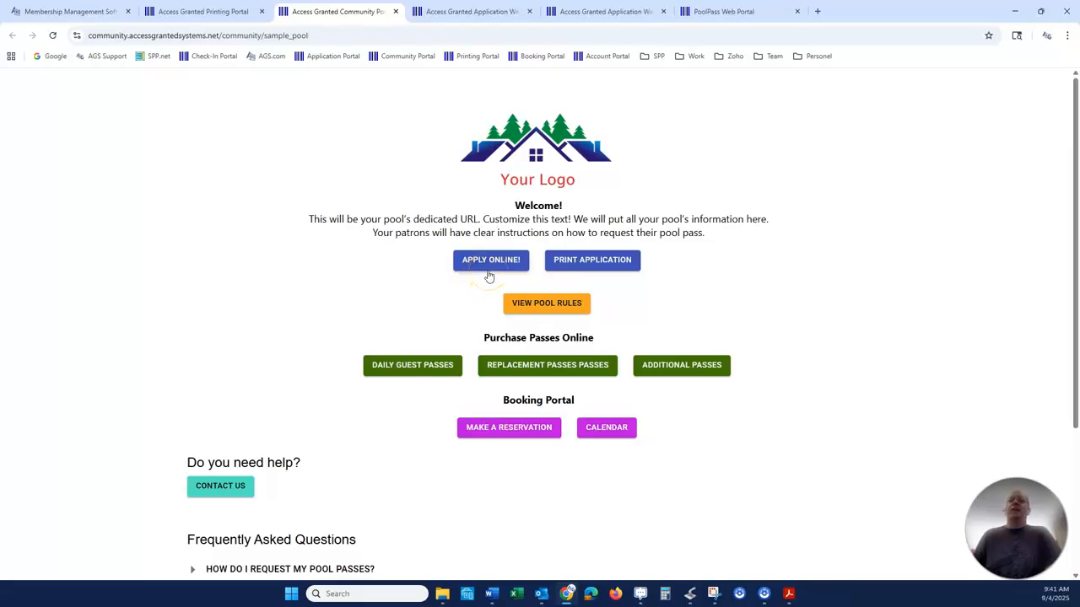
In the Application Processing Portal, sync the claimed application with PoolPass as a new membership
{"action": "left_click", "coordinate": [485, 14]}
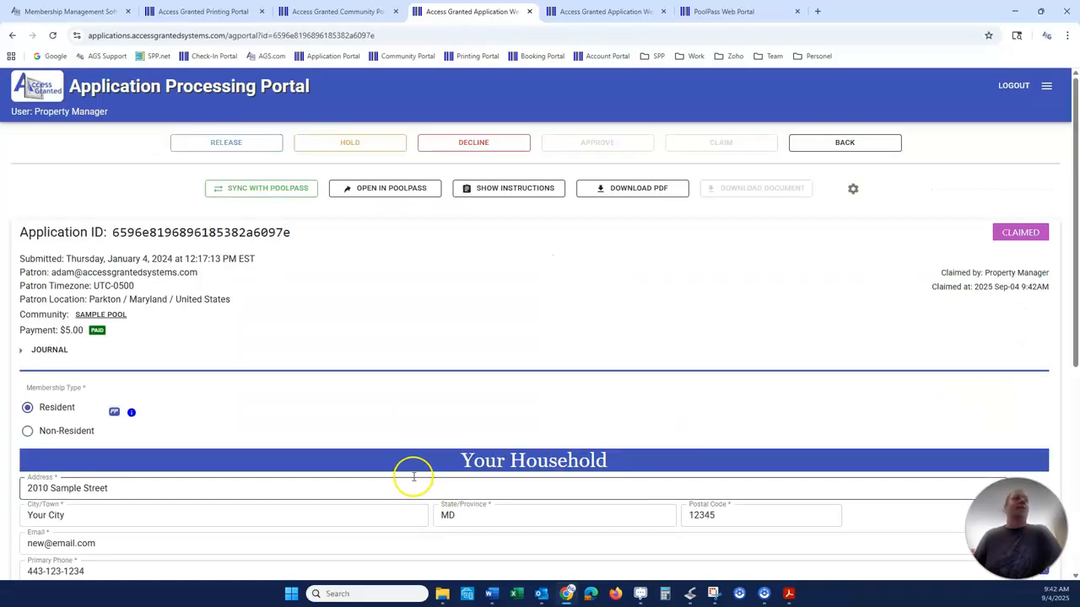
{"action": "left_click", "coordinate": [245, 194]}
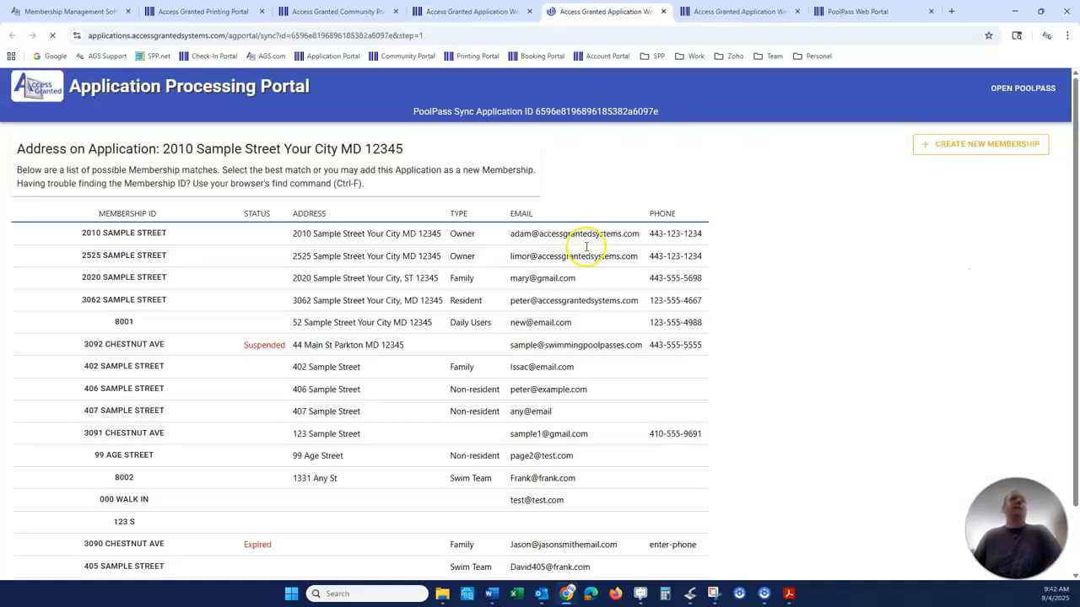
{"action": "left_click", "coordinate": [958, 153]}
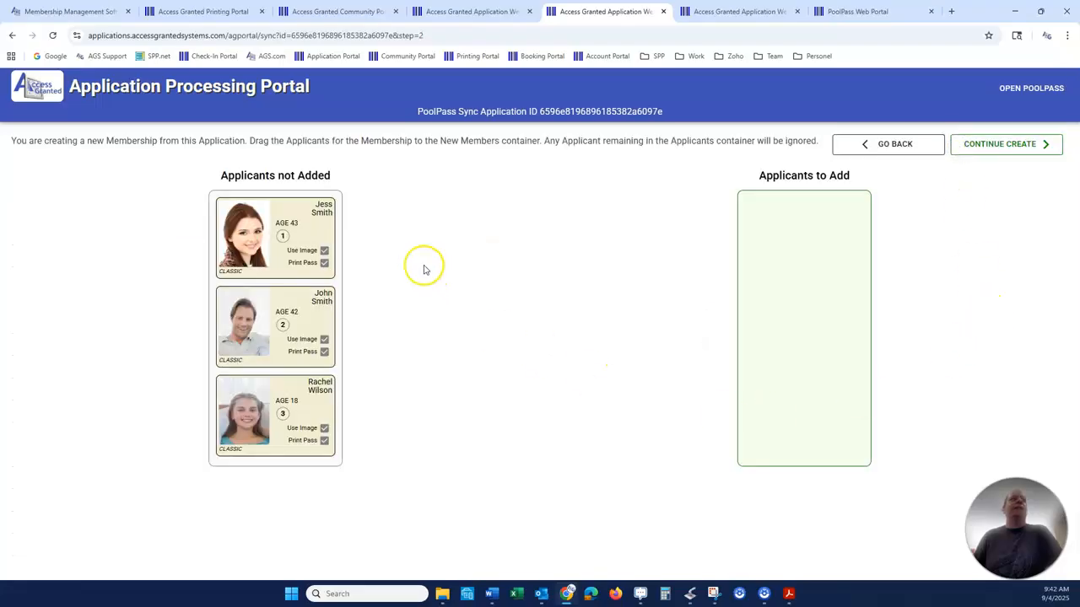
Add all three applicants to the new membership and accept the preselected application fields for transfer
{"action": "left_click_drag", "start_coordinate": [241, 247], "coordinate": [805, 279]}
{"action": "left_click_drag", "start_coordinate": [244, 231], "coordinate": [764, 325]}
{"action": "left_click_drag", "start_coordinate": [238, 230], "coordinate": [764, 407]}
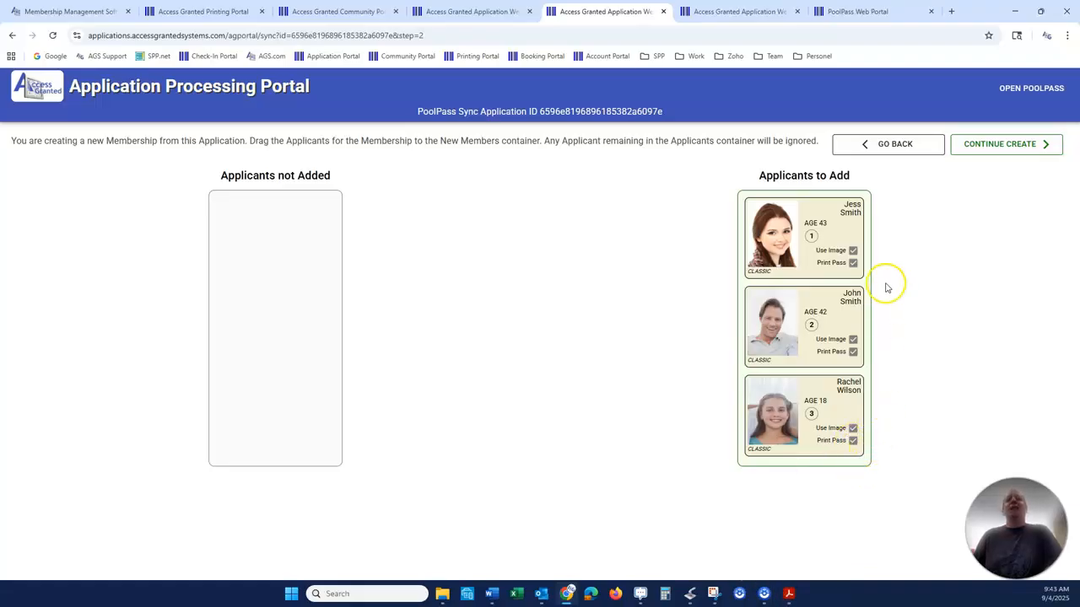
{"action": "left_click", "coordinate": [1032, 151]}
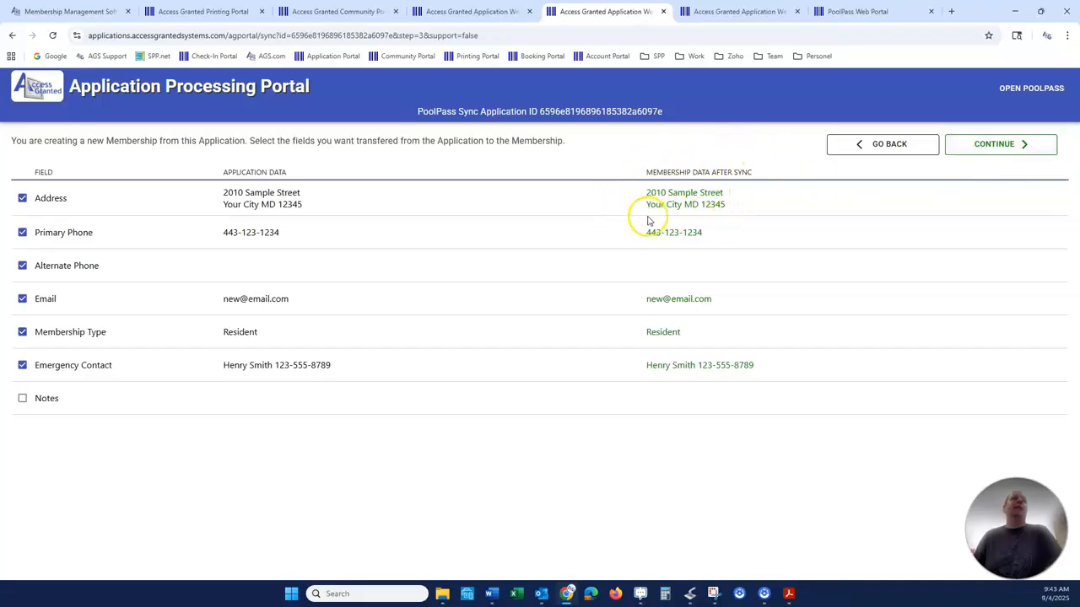
{"action": "left_click", "coordinate": [997, 147]}
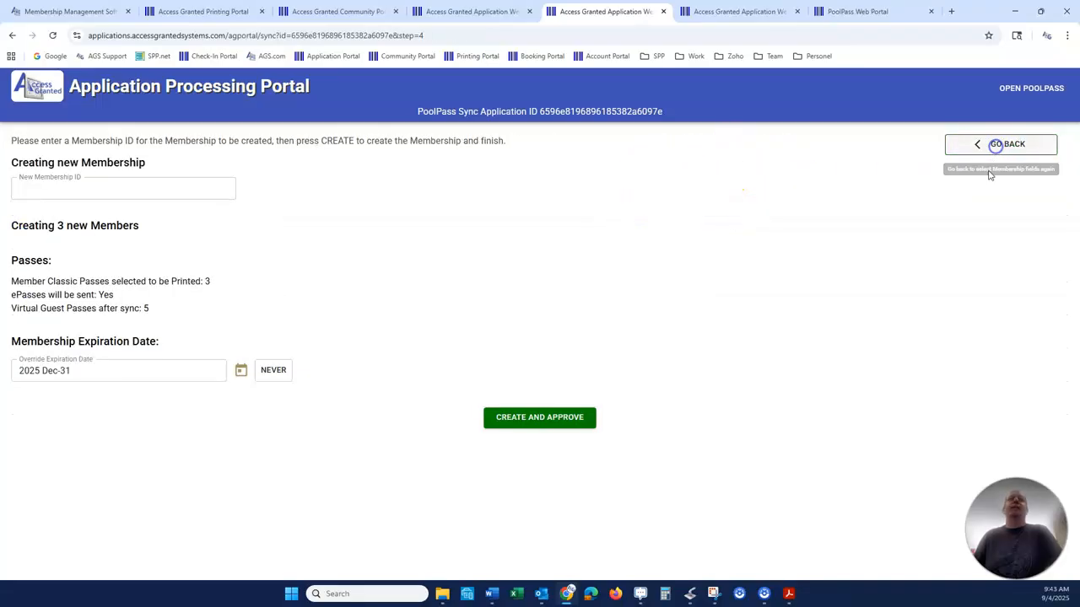
Open the approval comments for creating and approving the membership, and cancel them
{"action": "left_click", "coordinate": [539, 426]}
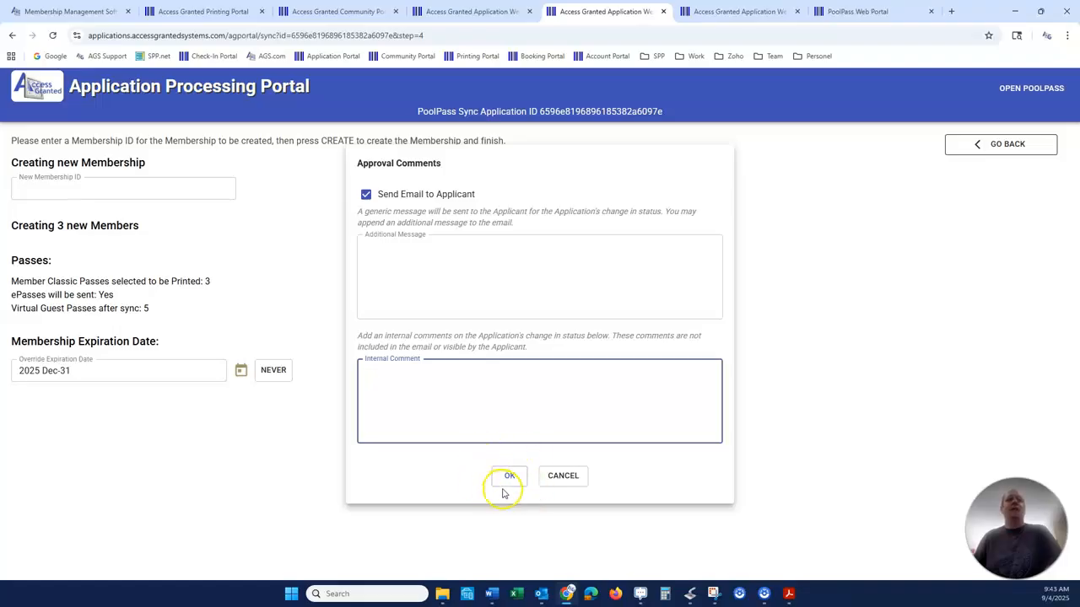
{"action": "left_click", "coordinate": [576, 481]}
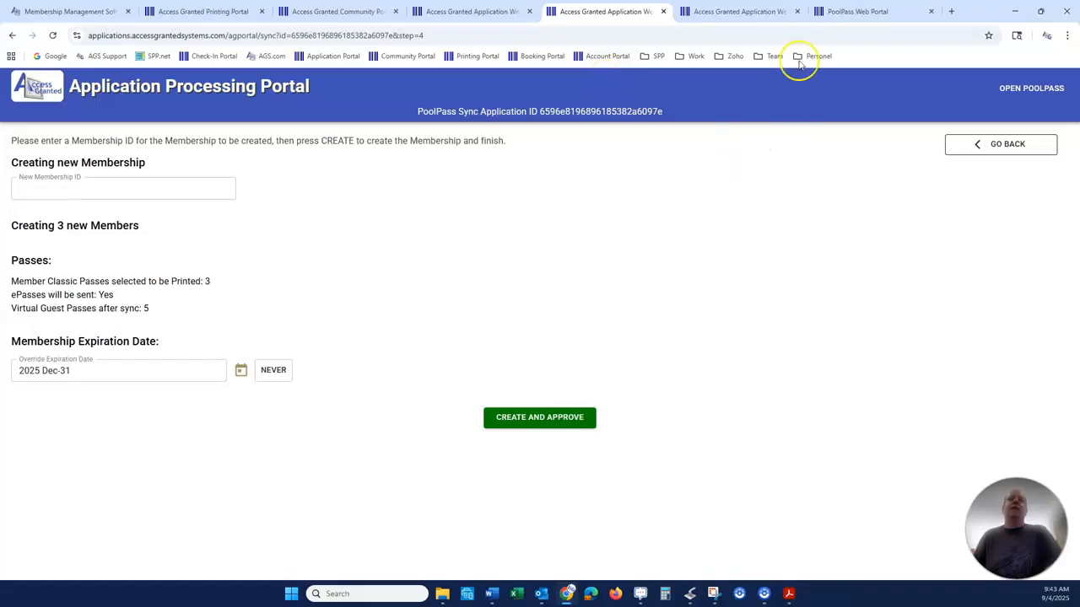
Switch to the PoolPass Web Portal and examine the sample household's membership record, selected member details and member list
{"action": "left_click", "coordinate": [868, 15]}
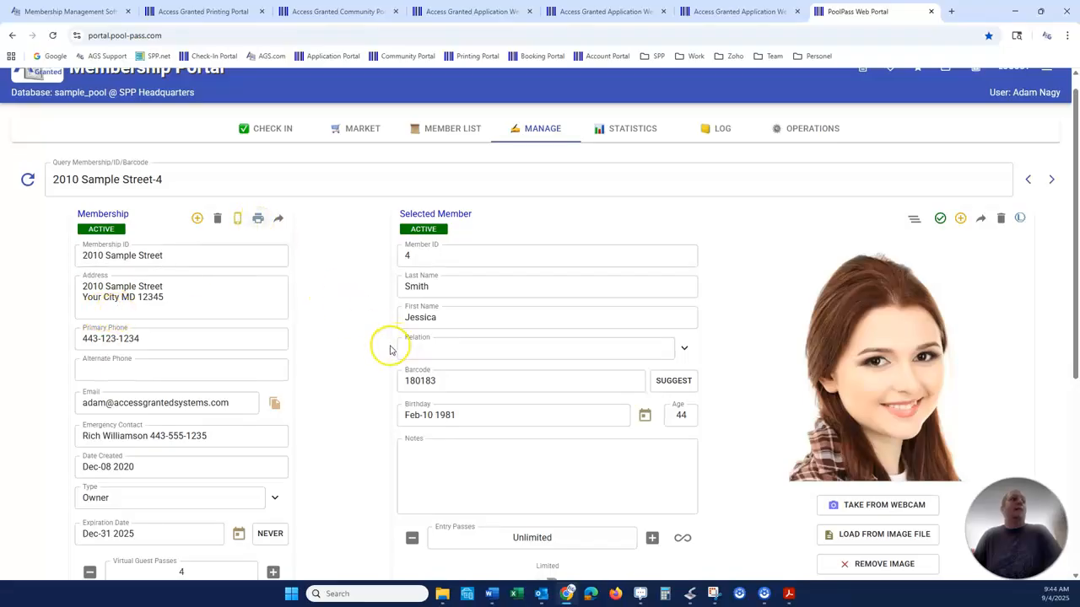
{"action": "scroll", "coordinate": [381, 345], "scroll_direction": "down", "scroll_amount": 3}
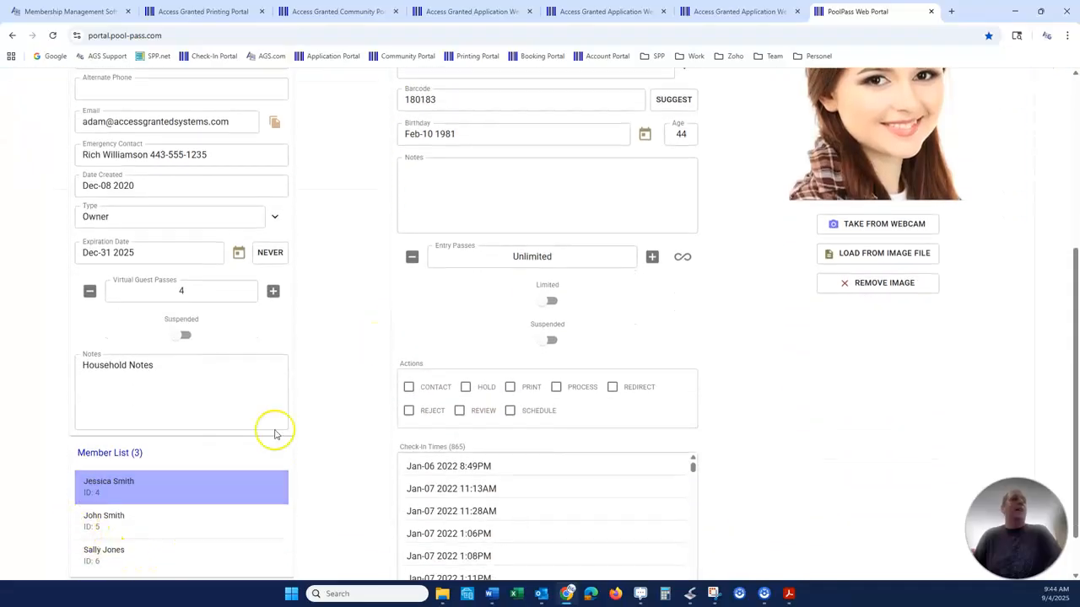
{"action": "scroll", "coordinate": [349, 374], "scroll_direction": "up", "scroll_amount": 3}
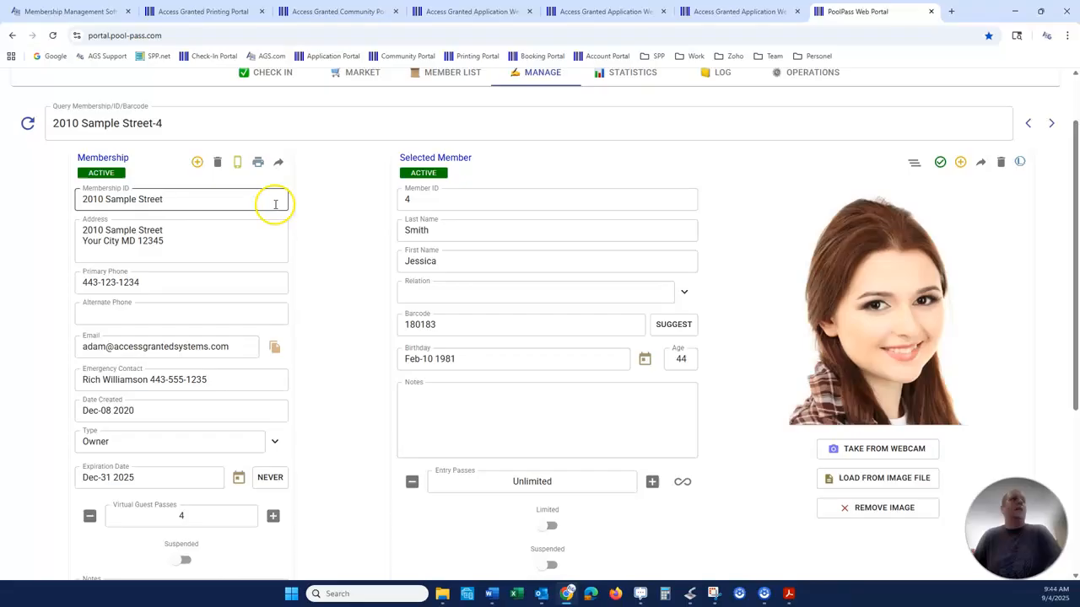
Select all three members of the sample household's membership for pass printing, and close the selection without continuing
{"action": "left_click", "coordinate": [257, 162]}
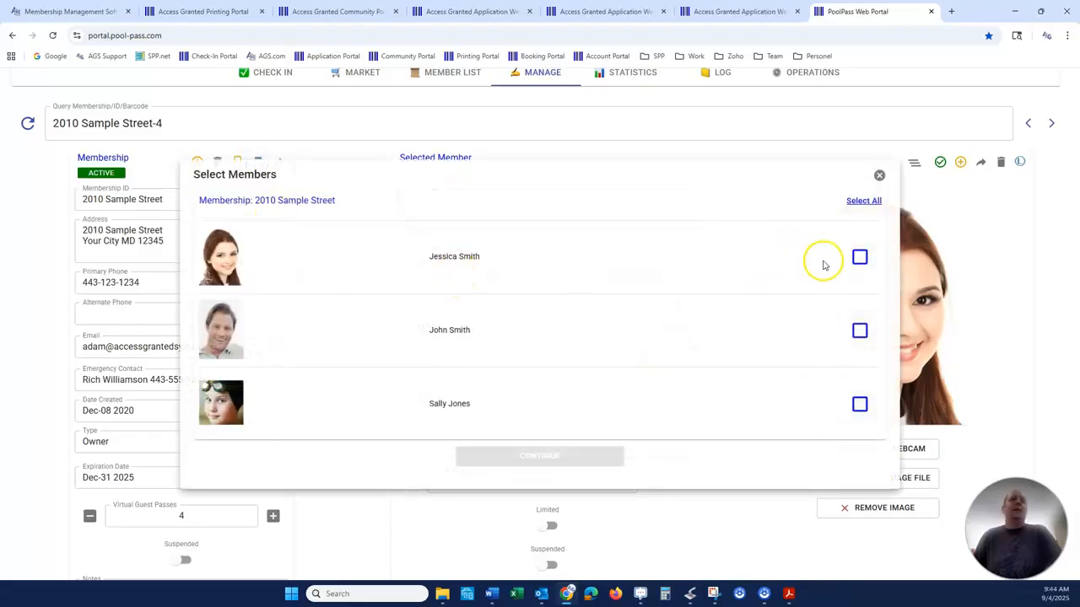
{"action": "left_click", "coordinate": [859, 258]}
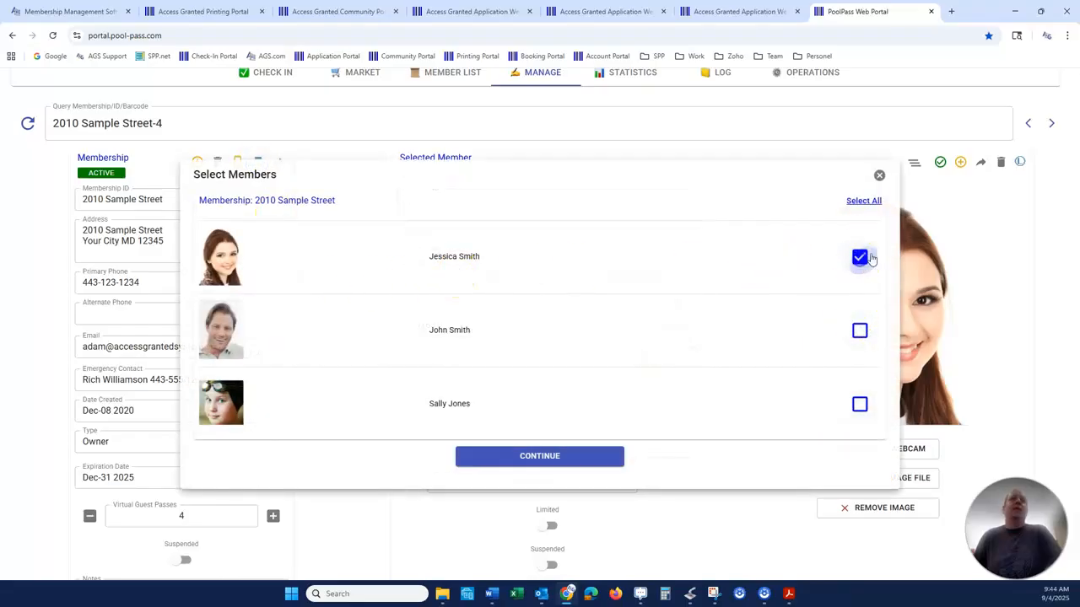
{"action": "left_click", "coordinate": [860, 330]}
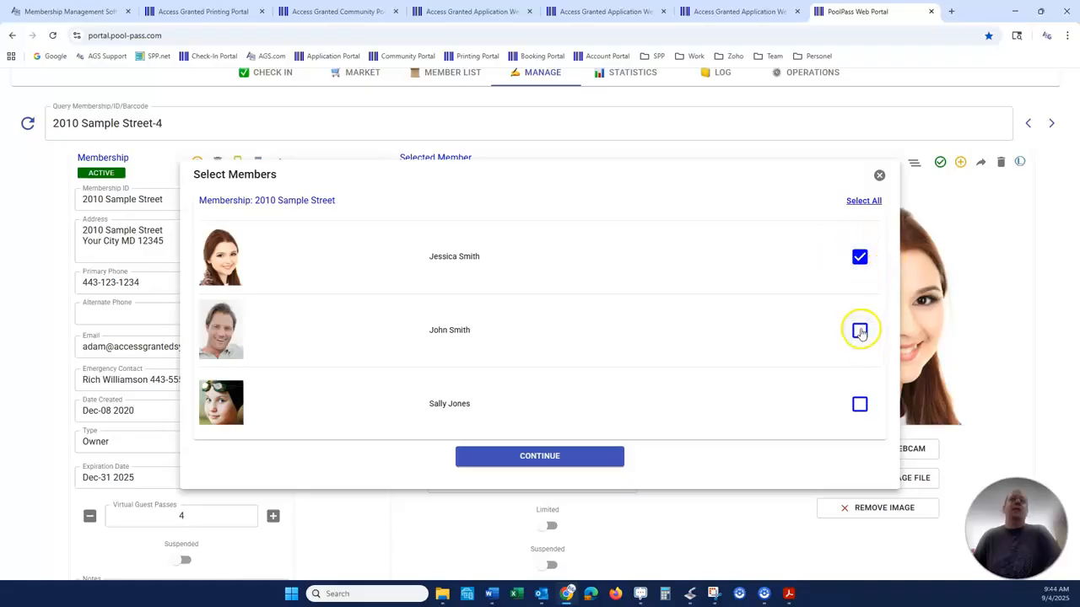
{"action": "left_click", "coordinate": [860, 404]}
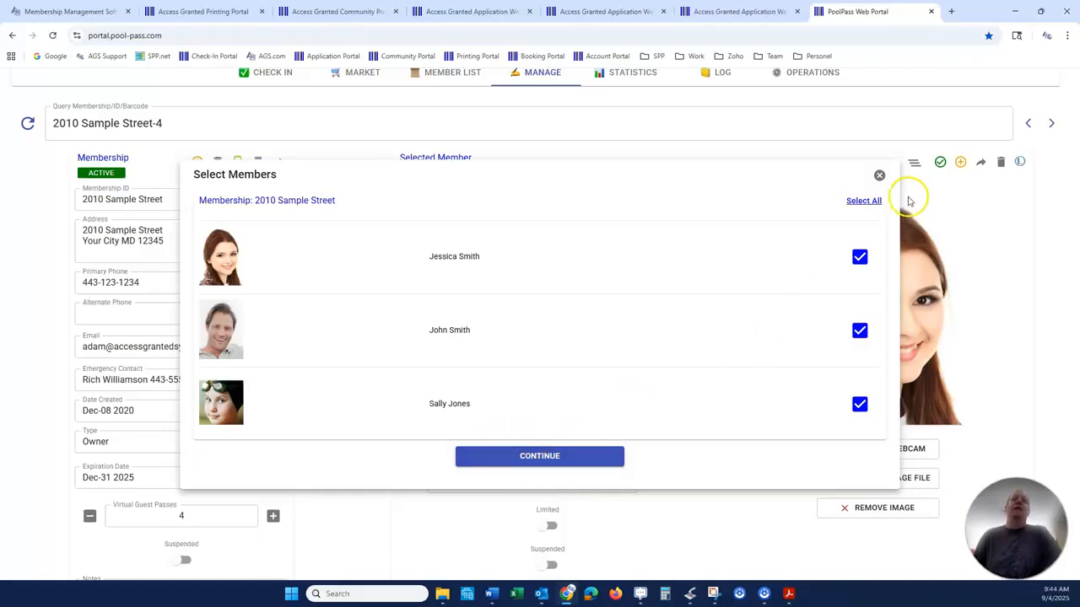
{"action": "left_click", "coordinate": [880, 175]}
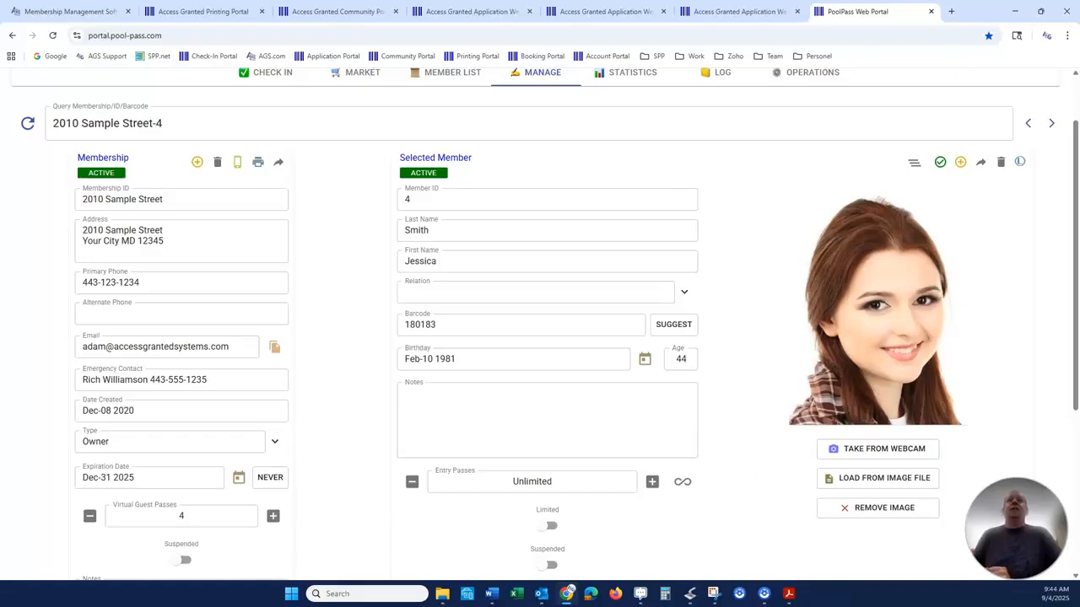
Switch to the Access Granted Systems website's home page with its free trial and demo options
{"action": "left_click", "coordinate": [68, 15]}
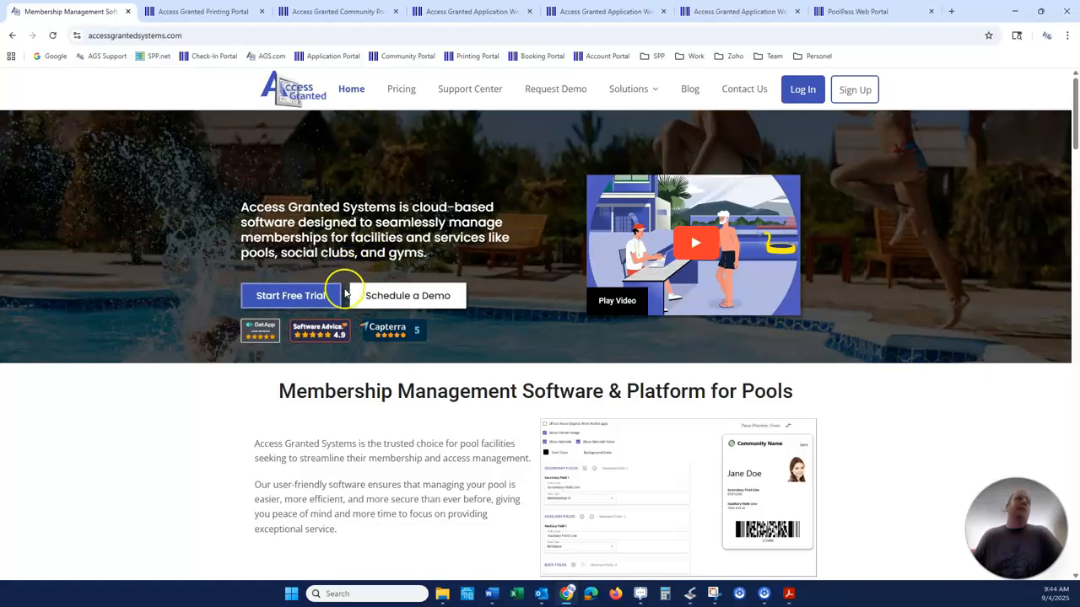